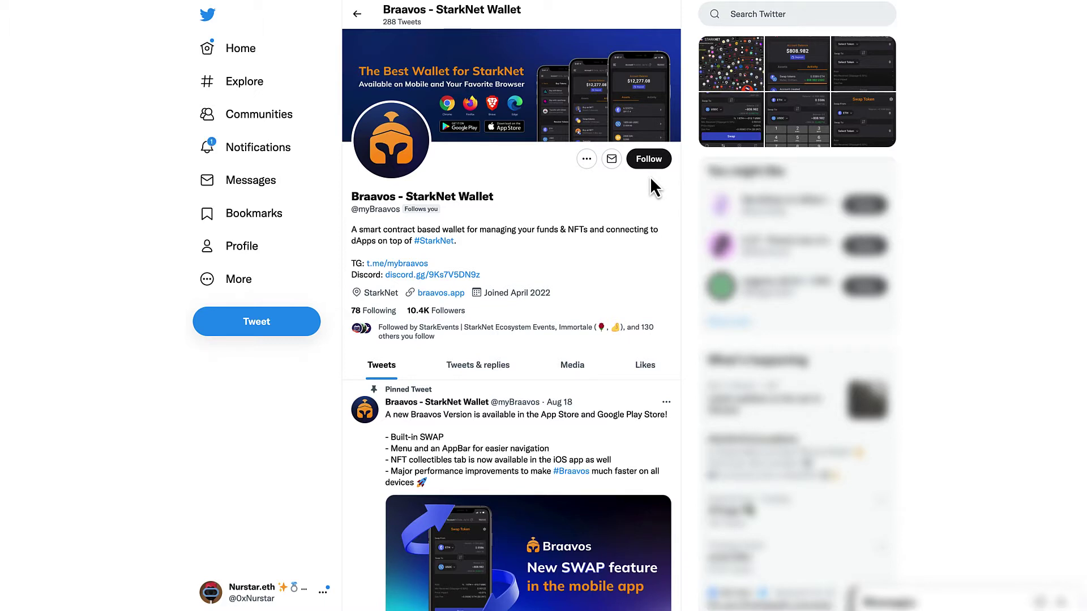
click(649, 161)
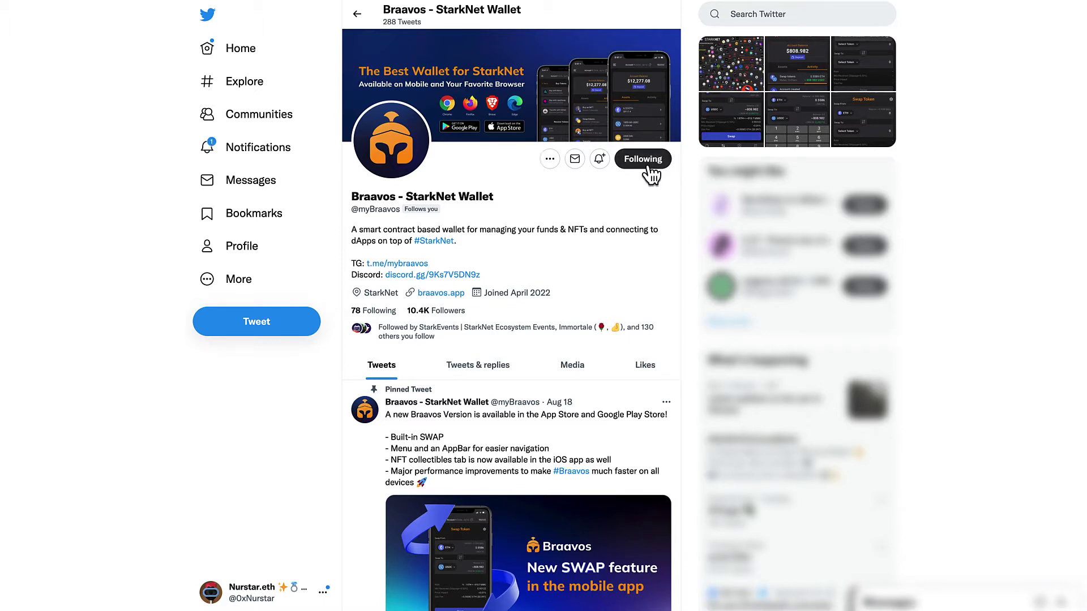
click(599, 160)
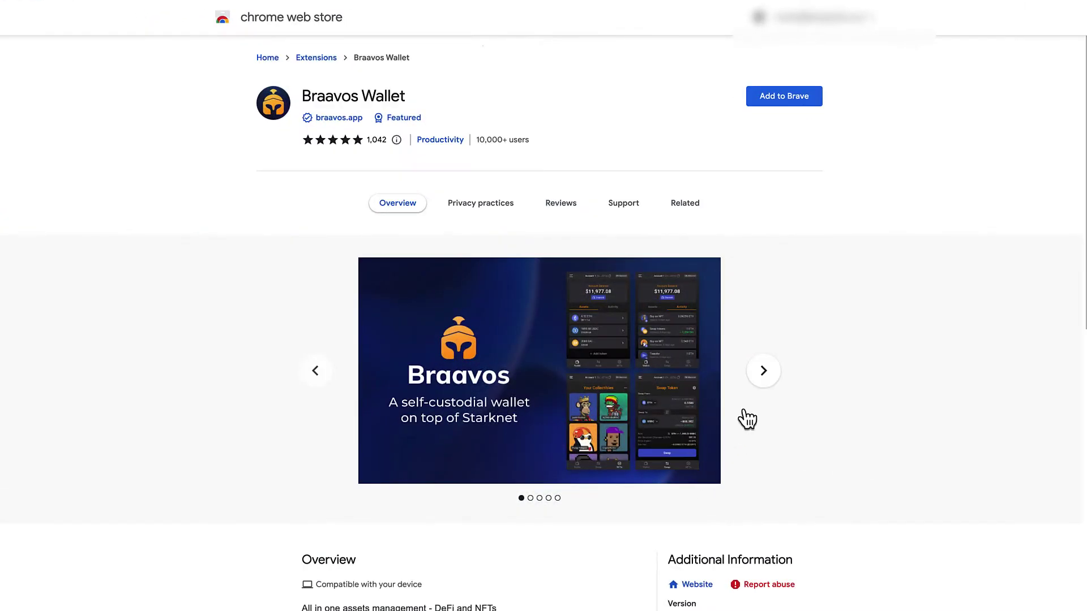
- Advance the Braavos Wallet store screenshots four slides to the final Swap tokens slide
click(765, 376)
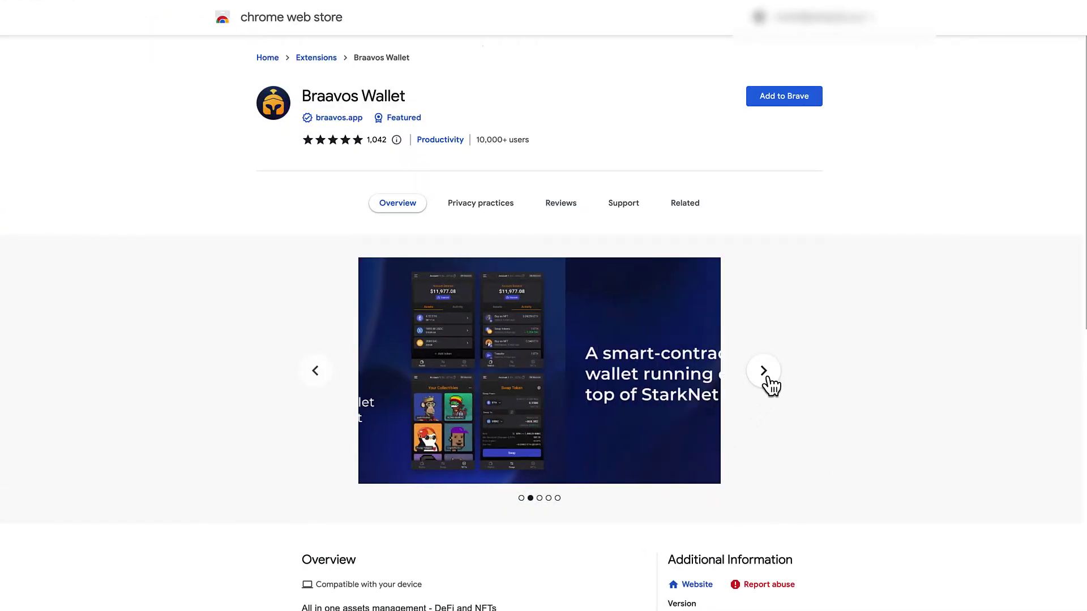
click(768, 377)
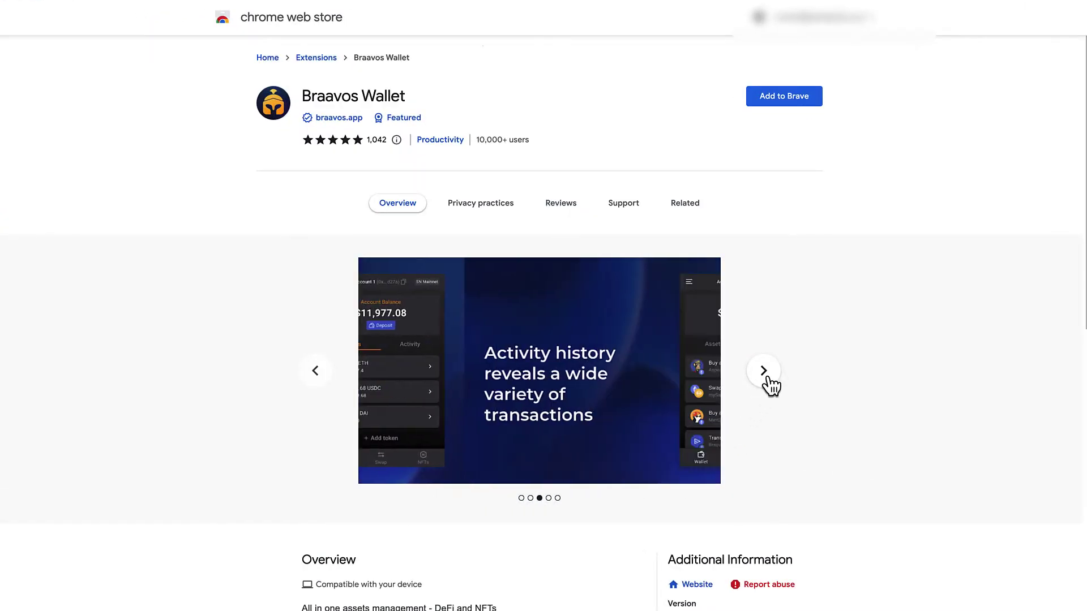
click(768, 377)
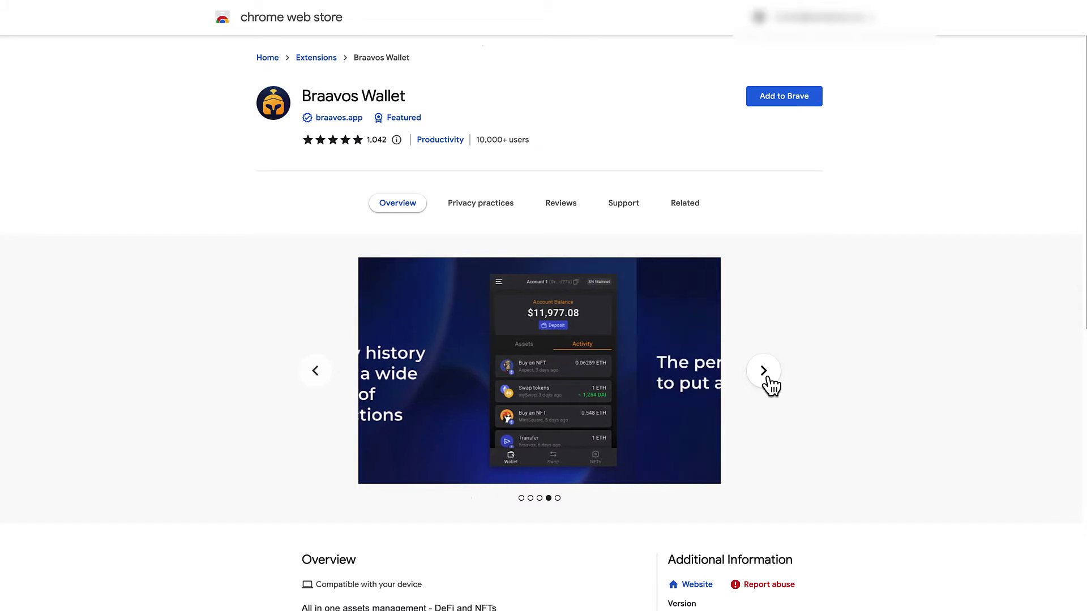
click(768, 376)
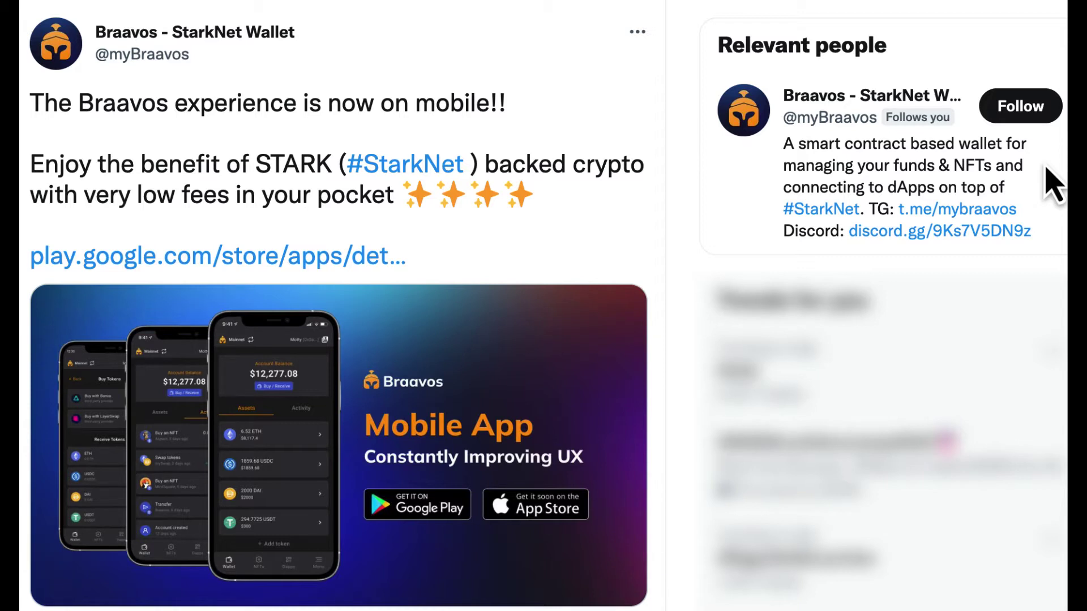
- Follow Braavos from the side panel, then install the Braavos Wallet extension and open it
click(1042, 117)
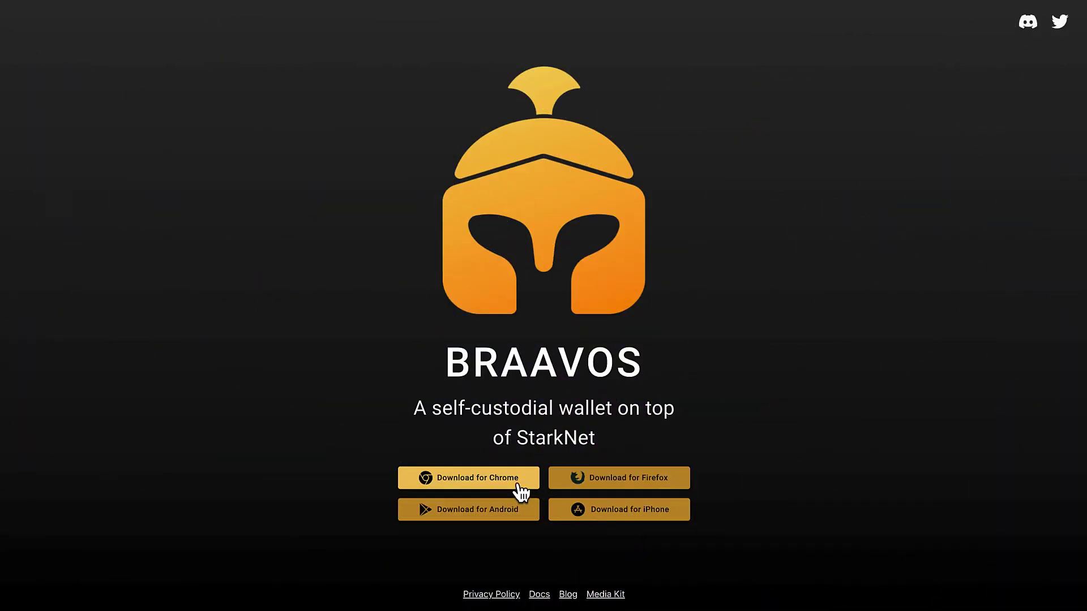
click(519, 492)
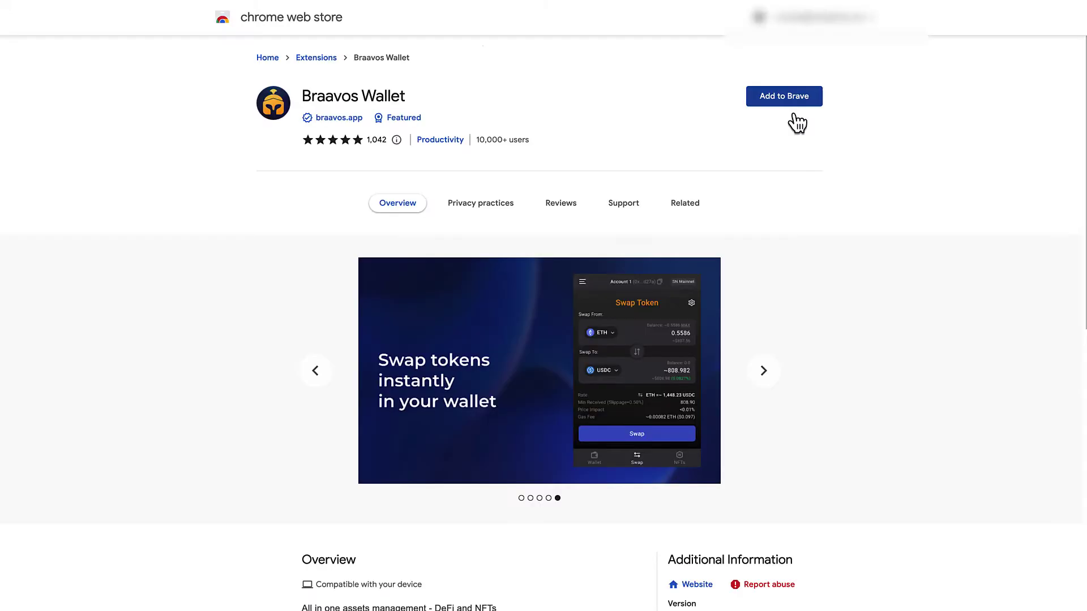
click(794, 102)
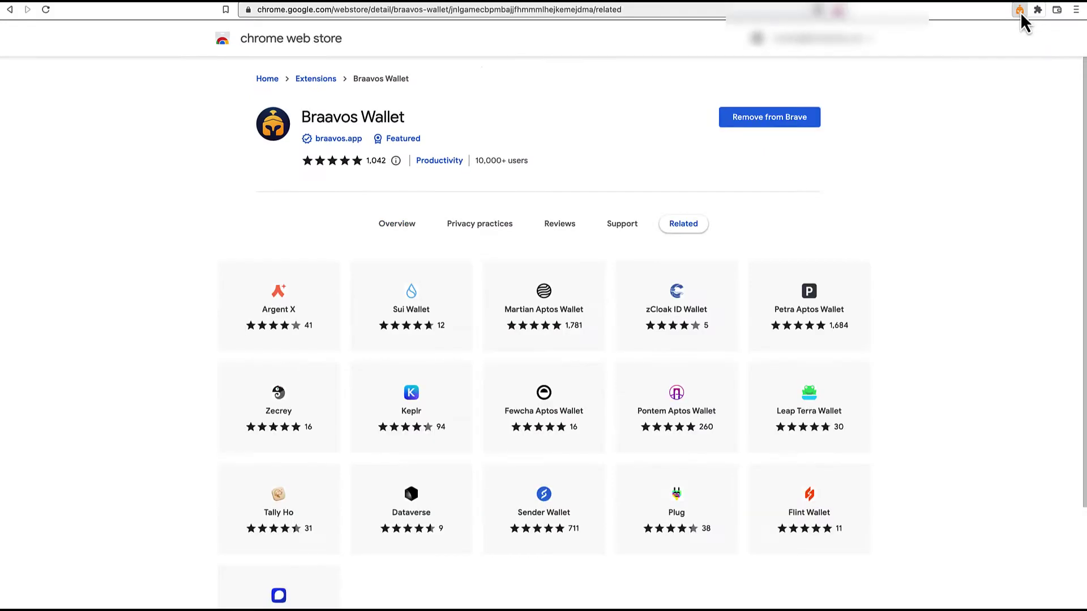
click(1019, 10)
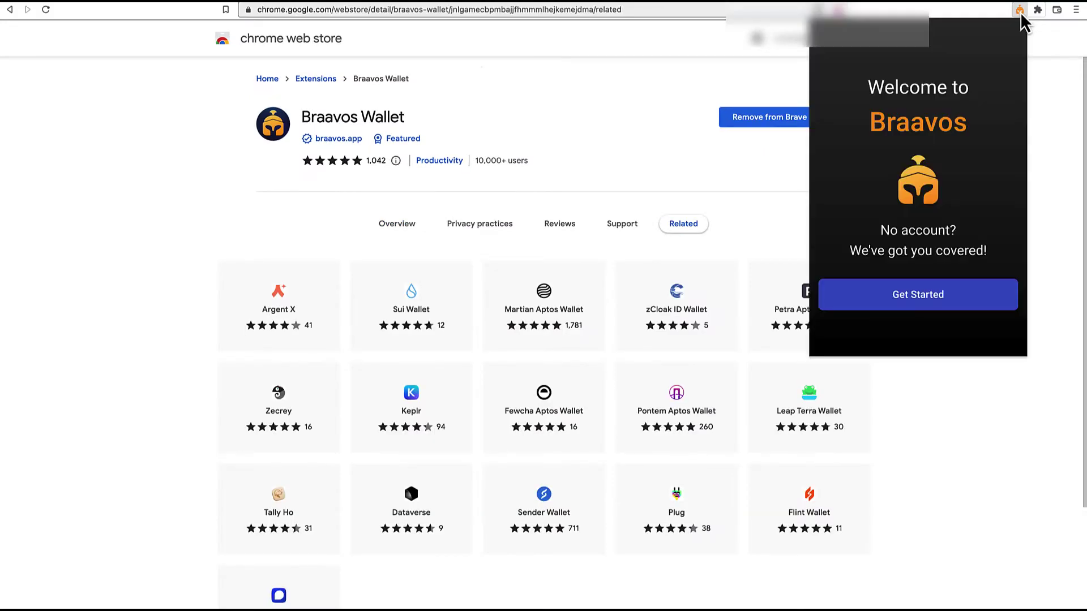
- Start a new wallet, set and confirm its login password, and create it
click(838, 305)
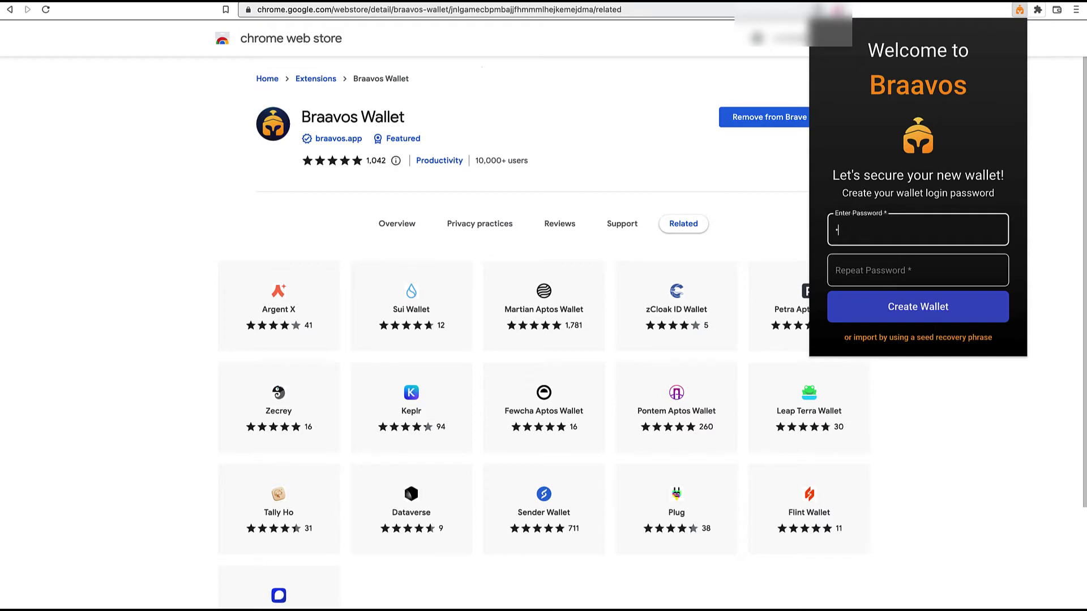
text(•••)
click(917, 269)
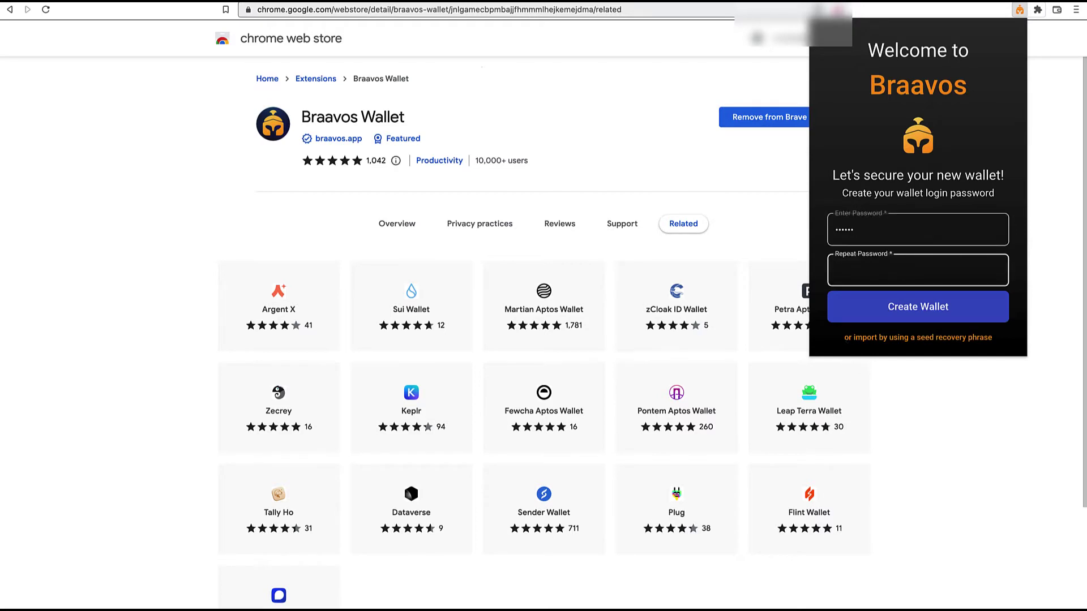
text(••••••)
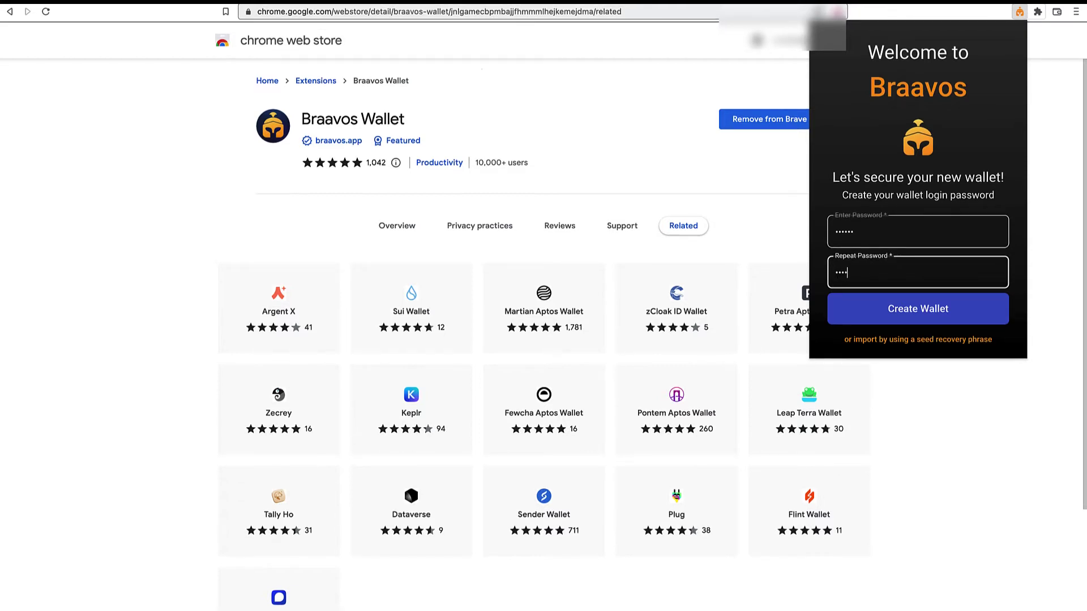
click(878, 316)
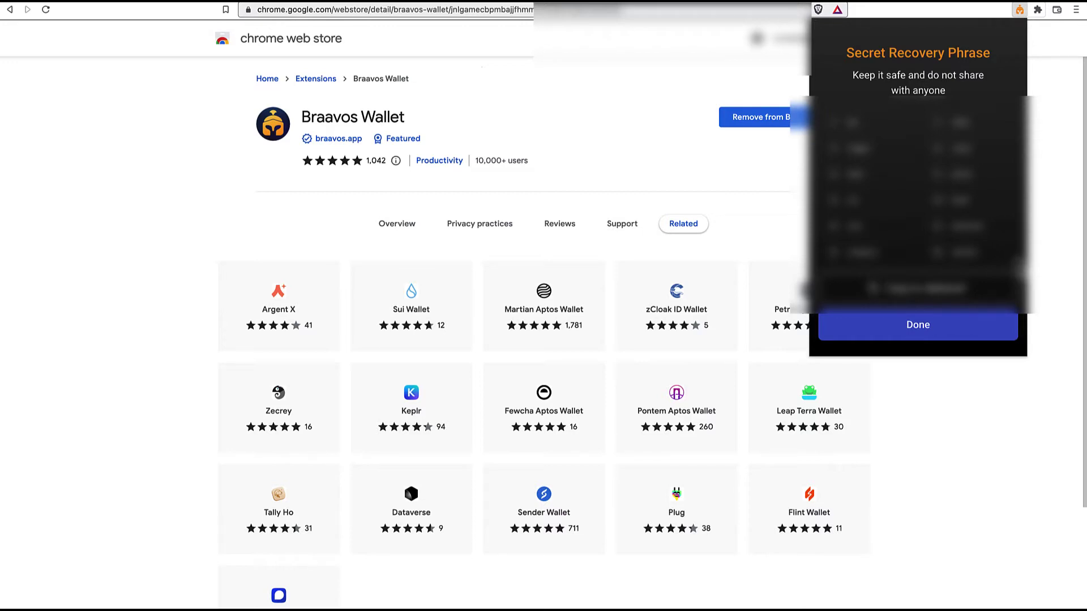
- Confirm the recovery phrase is saved, pick Mainnet Alpha, accept the disclaimer, and dismiss the deployment notice
click(913, 327)
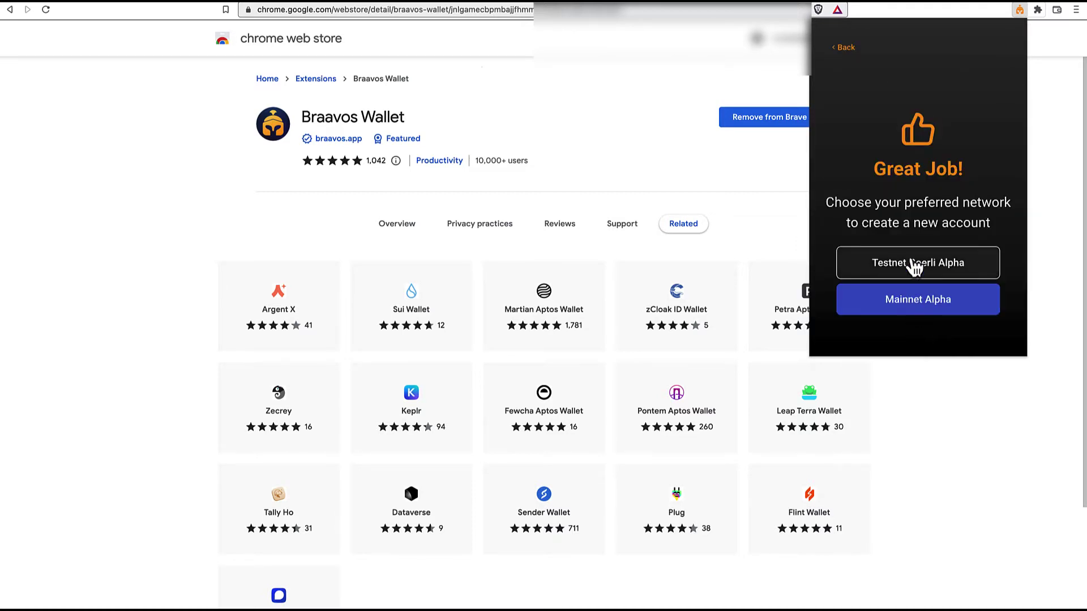
click(901, 317)
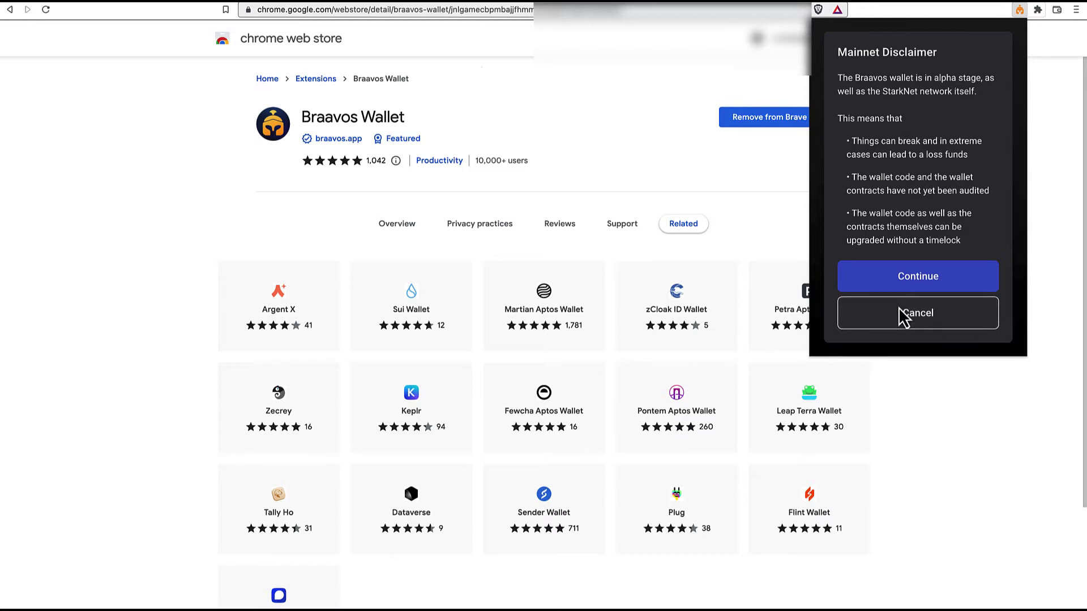
click(892, 293)
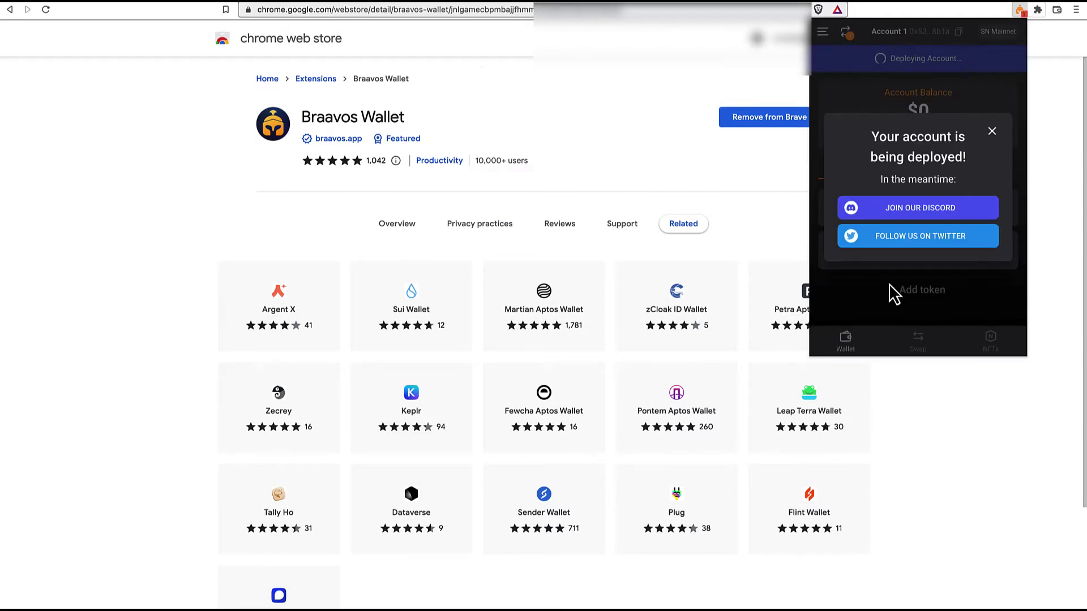
click(888, 284)
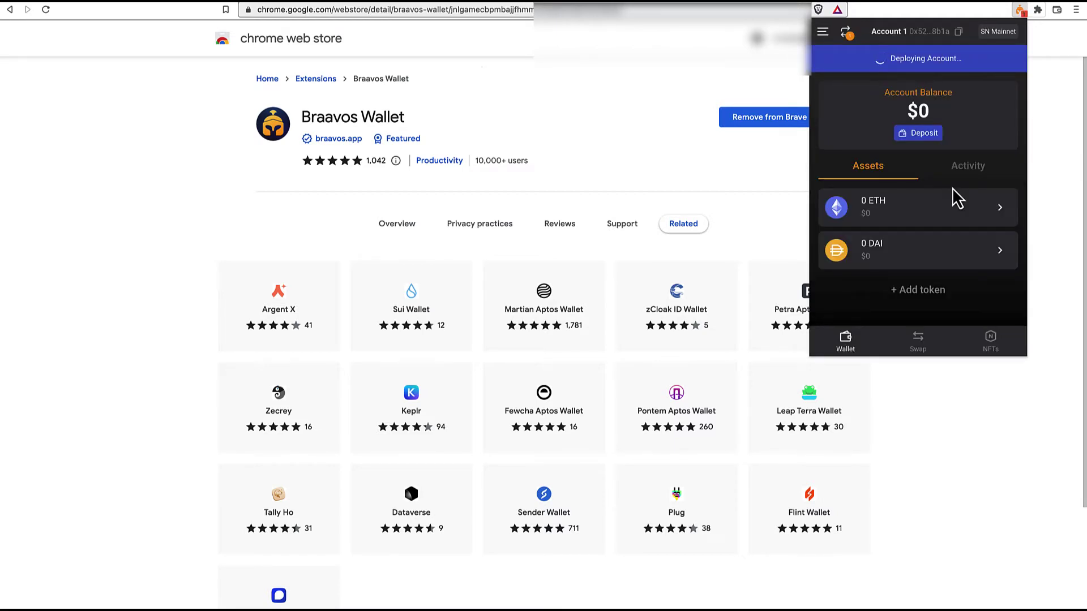
- Open the Deposit options for bringing funds into Account 1
click(952, 190)
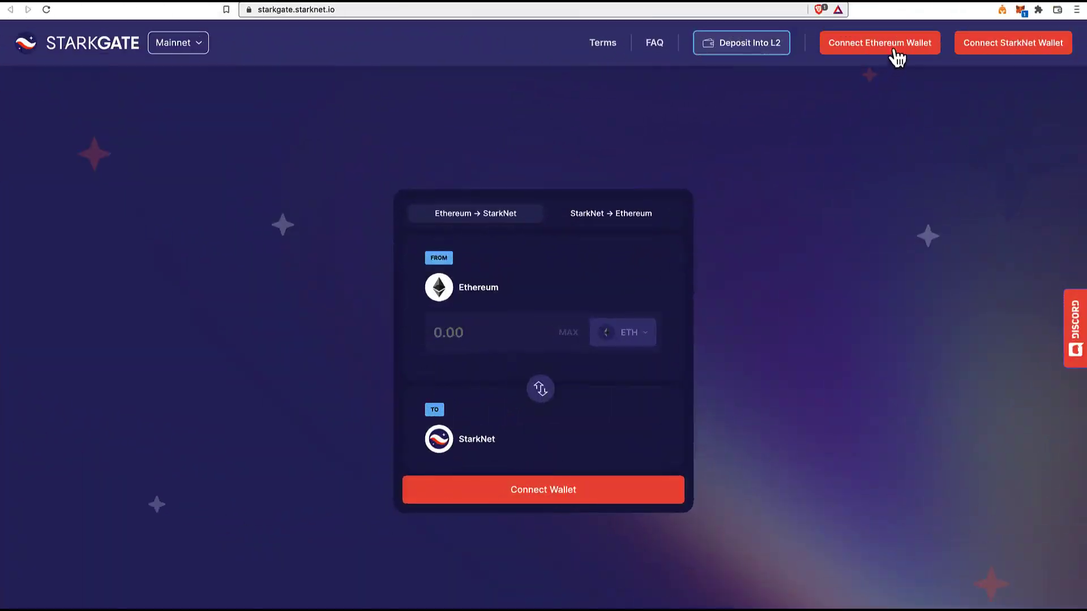
- Connect MetaMask and the Braavos StarkNet wallet to StarkGate
click(896, 51)
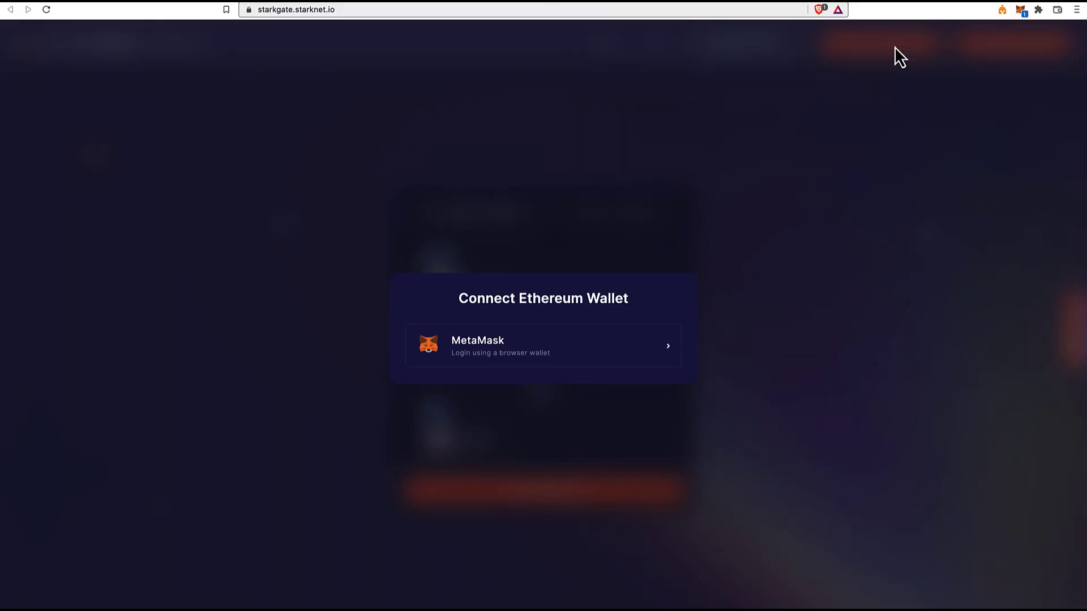
click(563, 364)
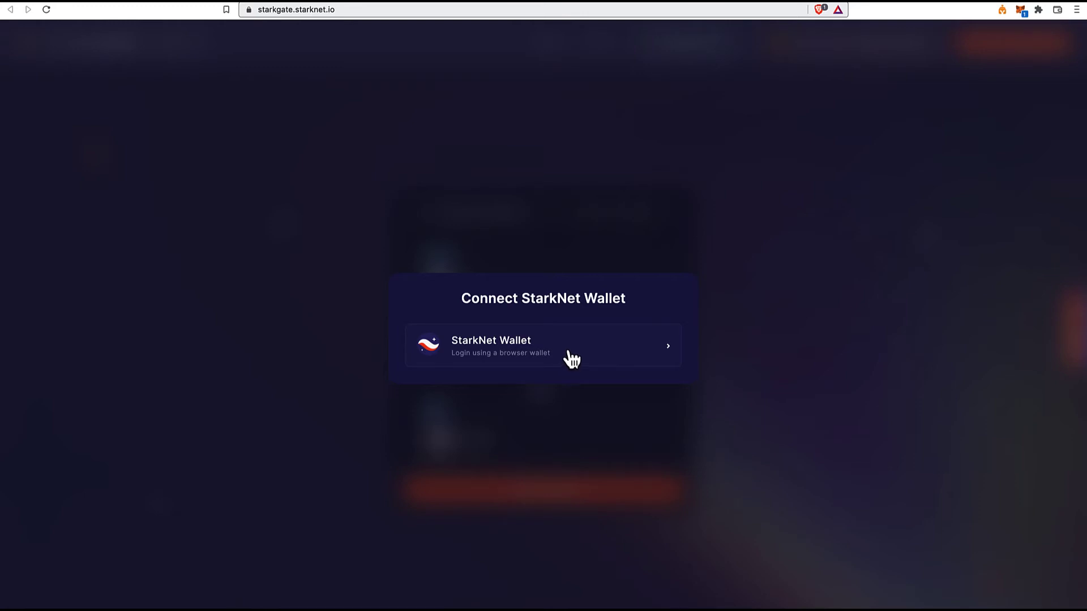
click(565, 358)
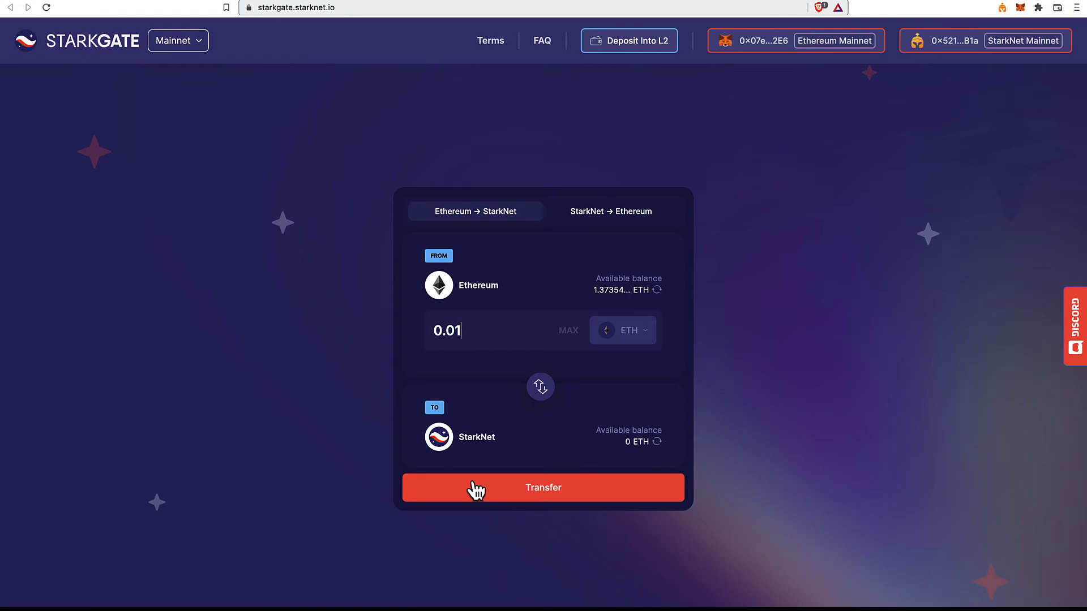
- Change the deposit amount to 0.1 ETH and send the transfer to StarkNet
key(BackSpace)
key(BackSpace)
text(1)
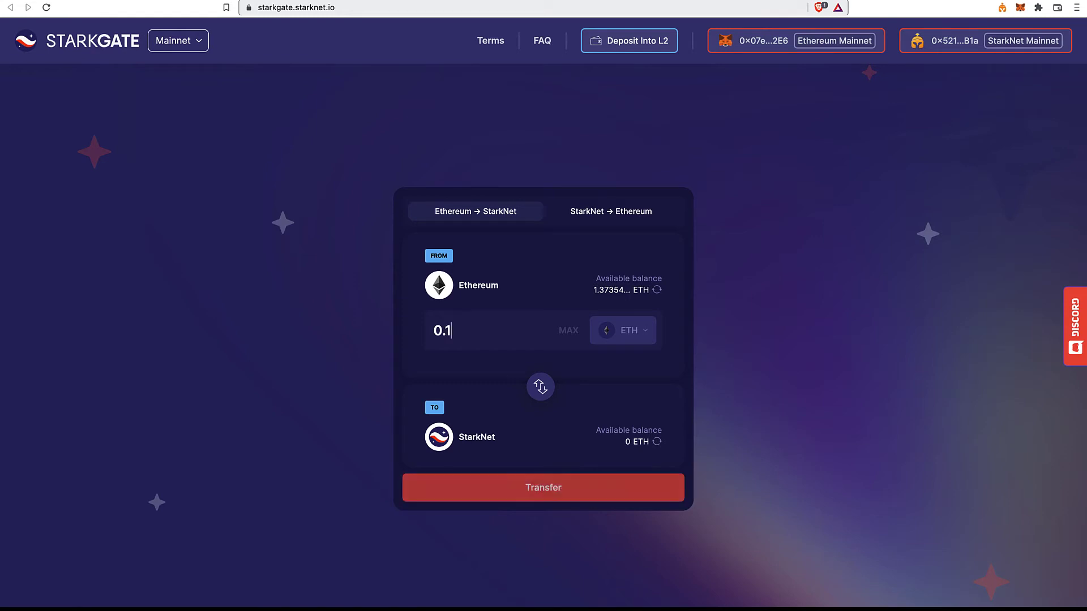
click(525, 497)
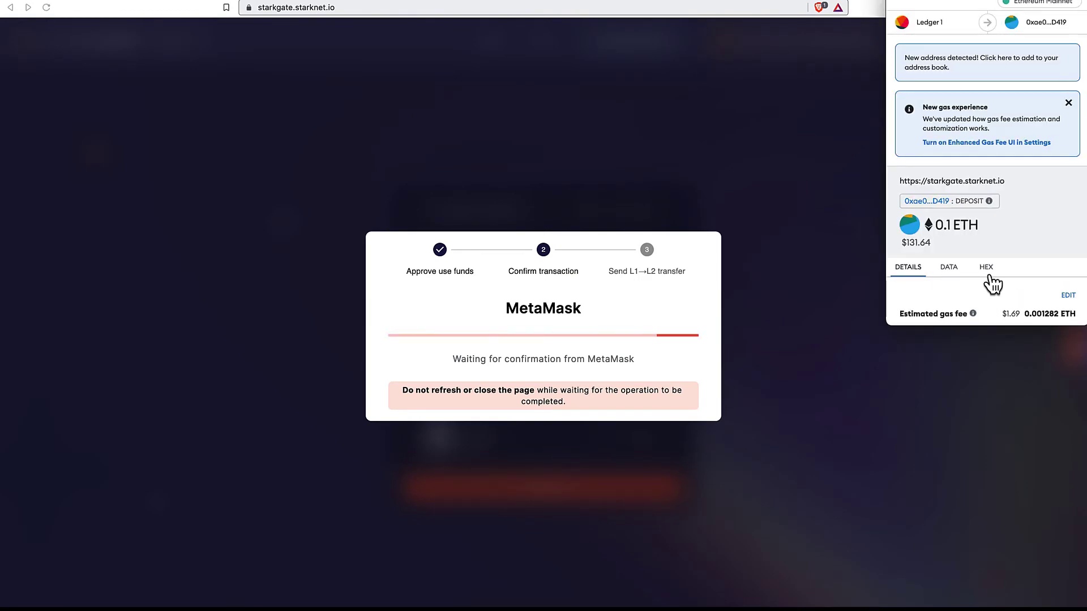
scroll(991, 283, down, 3)
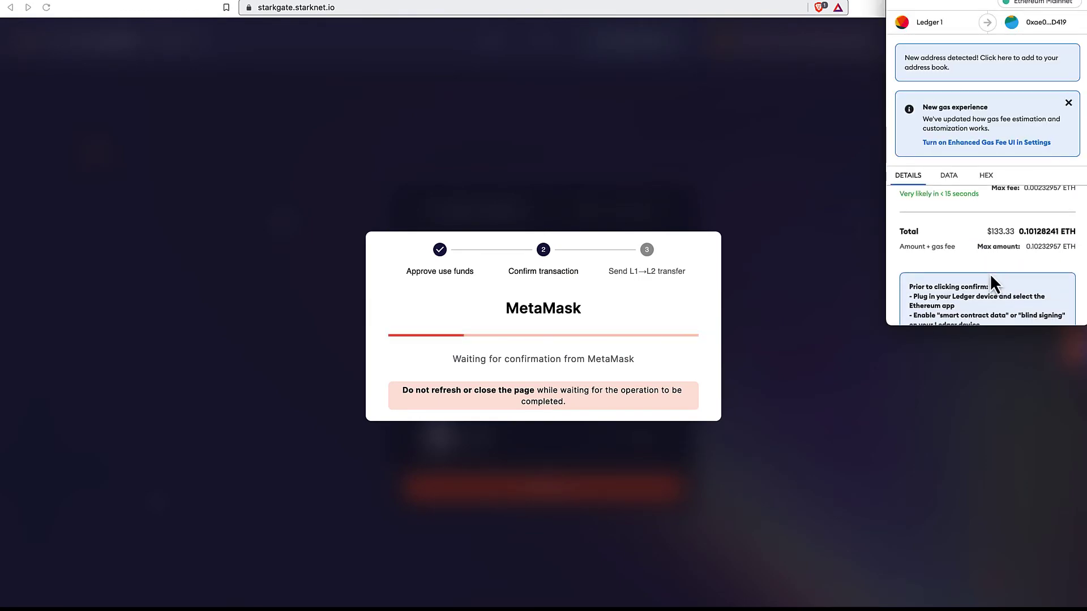
scroll(990, 273, down, 2)
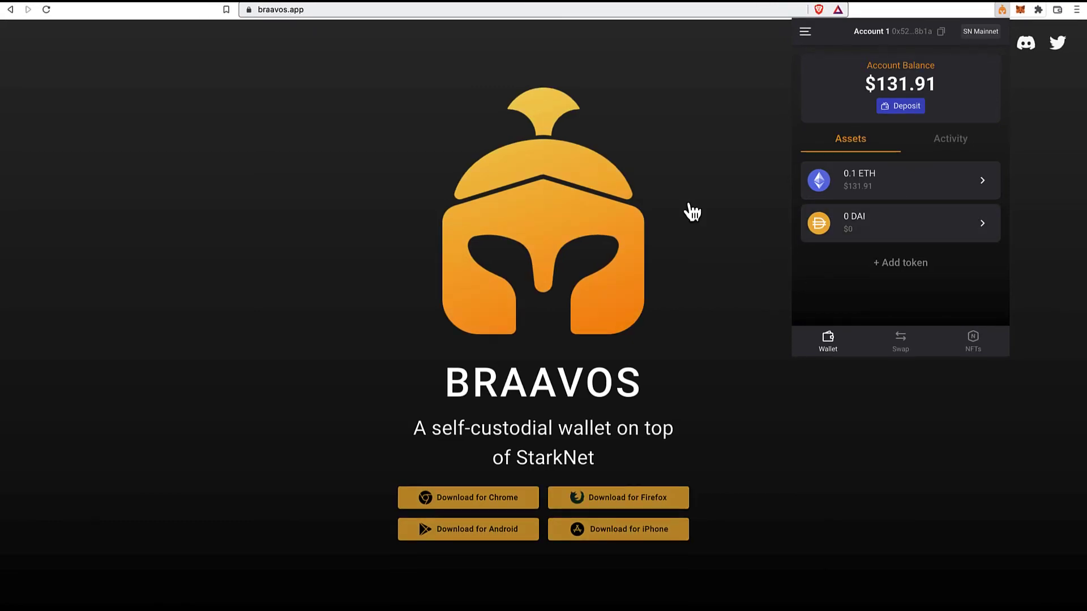
- Set up a swap from ETH to DAI
click(899, 341)
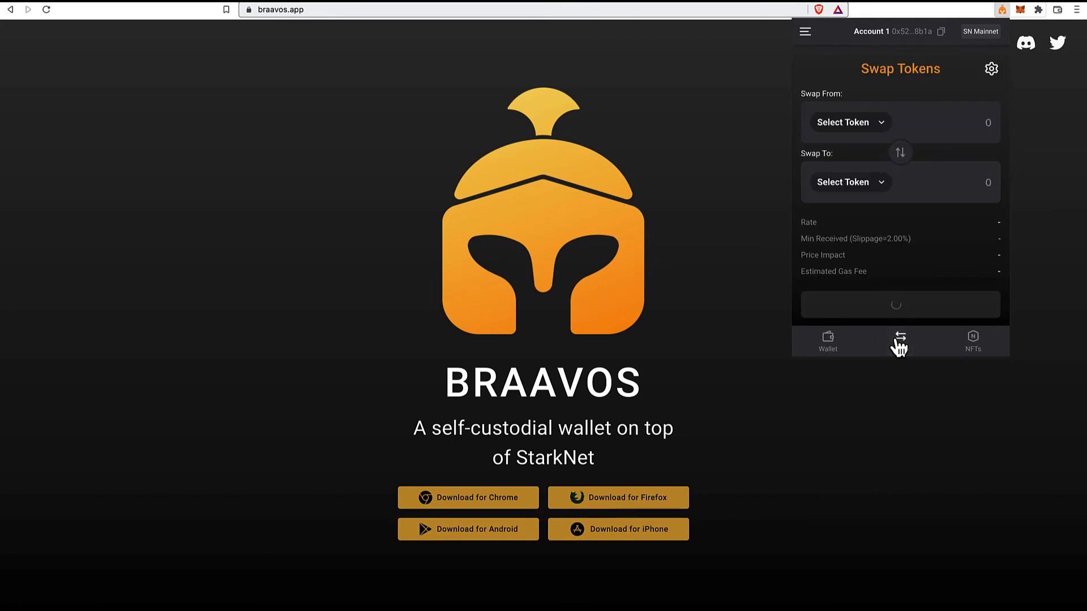
click(880, 130)
click(871, 155)
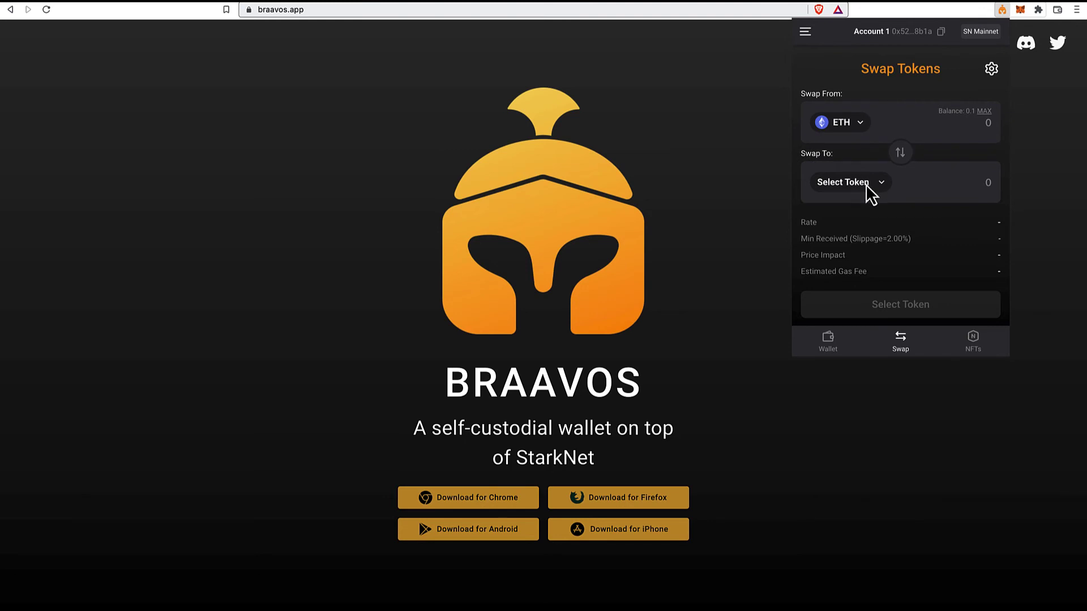
click(867, 190)
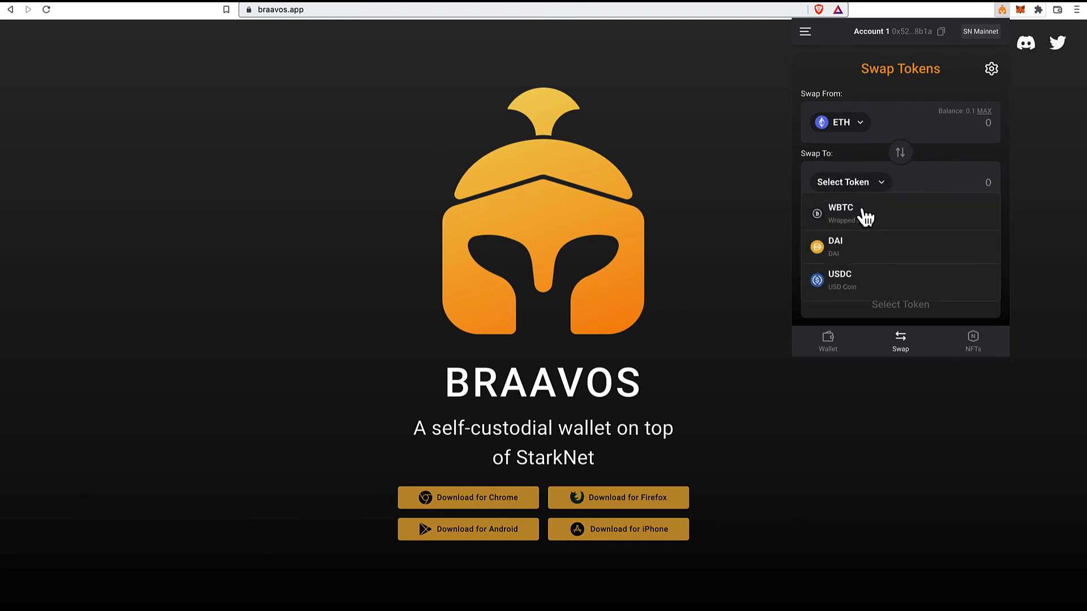
click(856, 253)
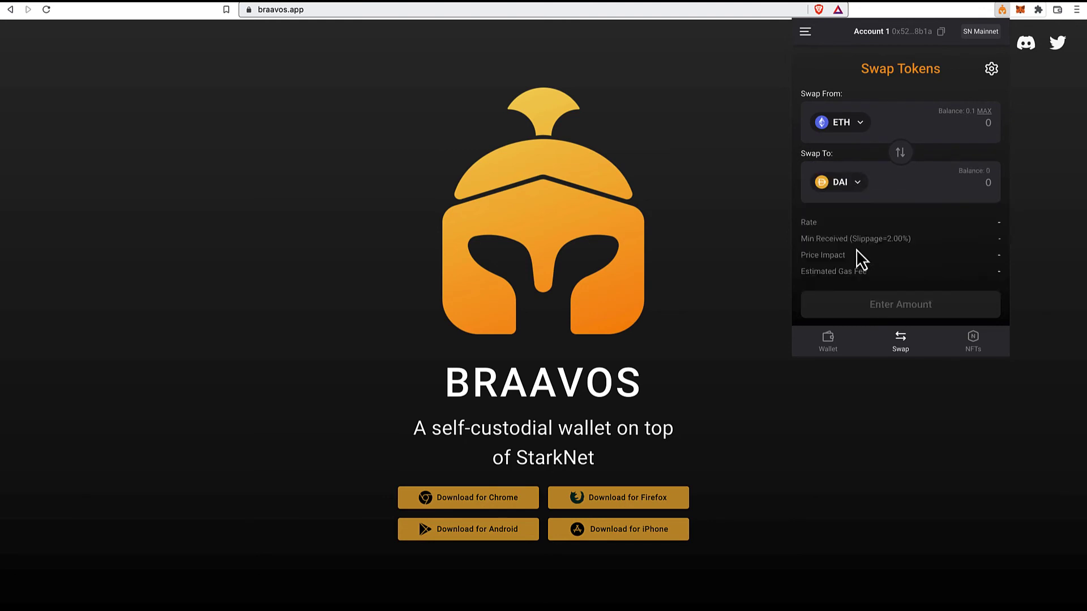
- Request 10 DAI, submit the swap, and view the wallet's collectibles
click(974, 184)
text(1)
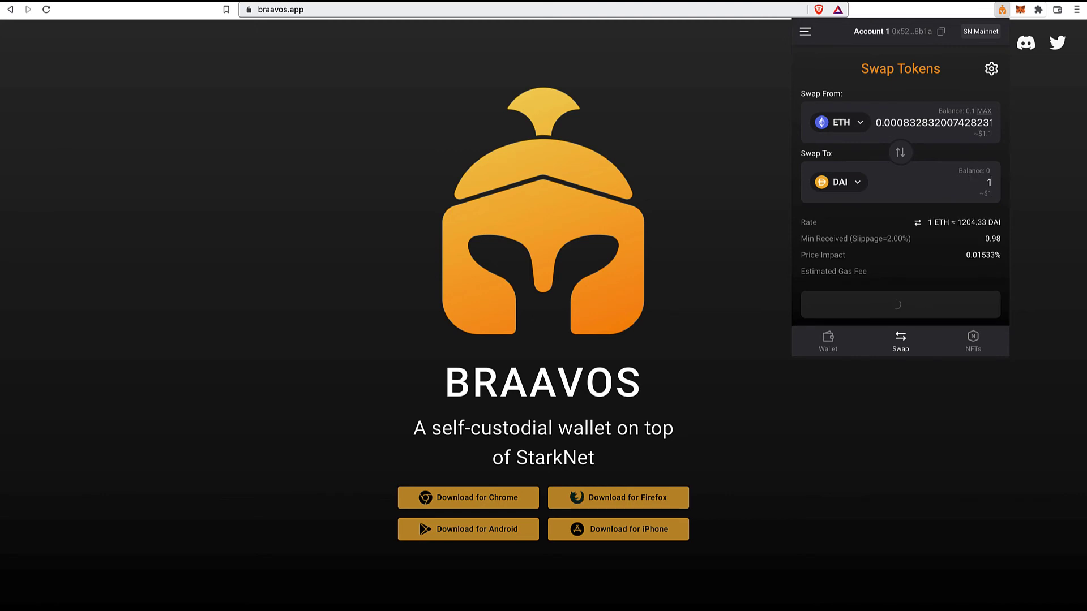
text(0)
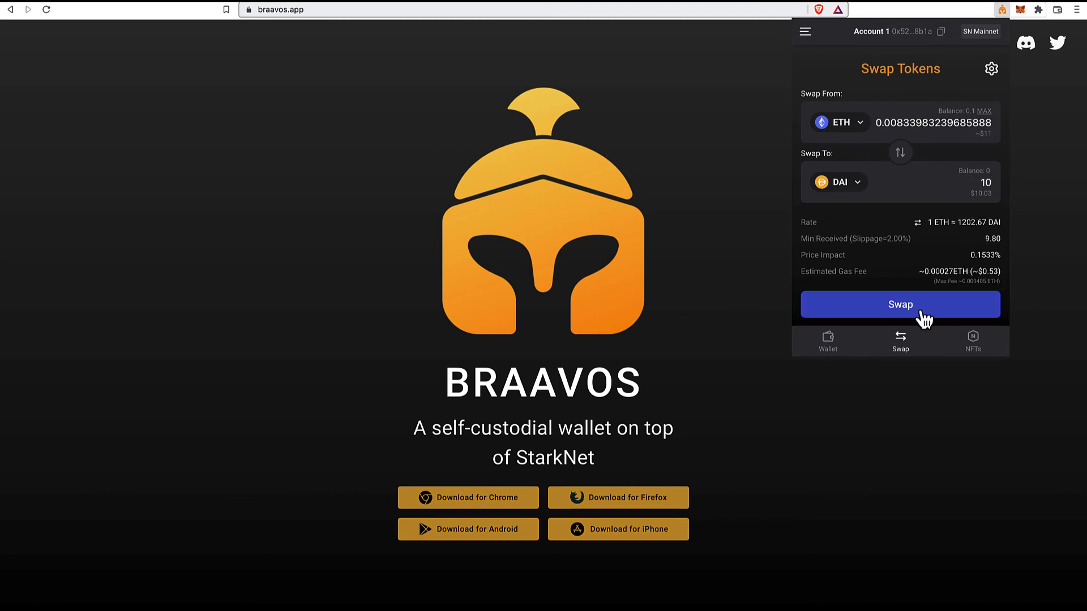
click(924, 318)
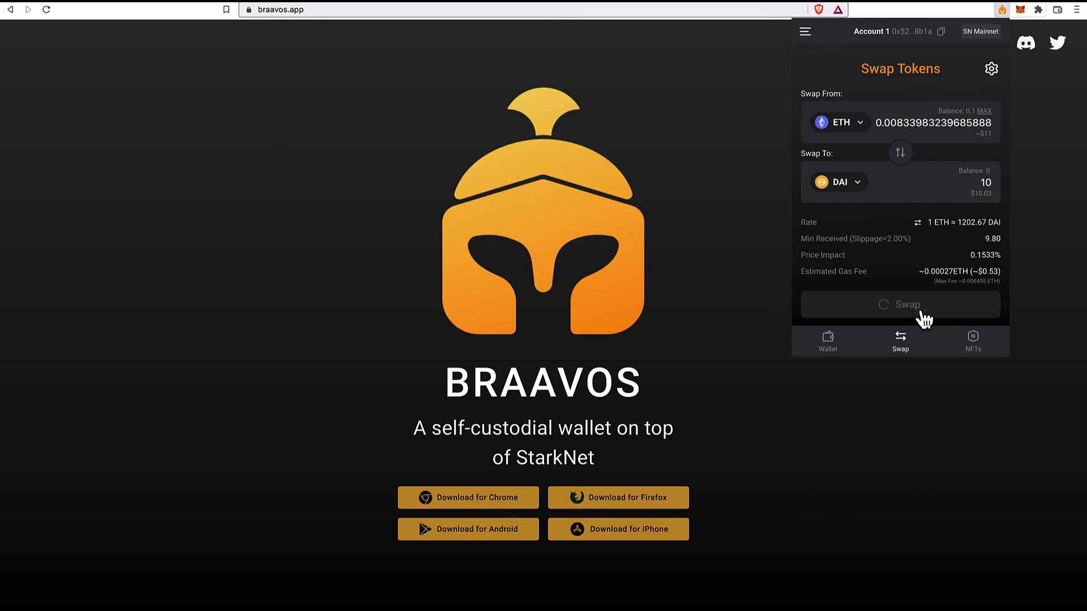
click(973, 341)
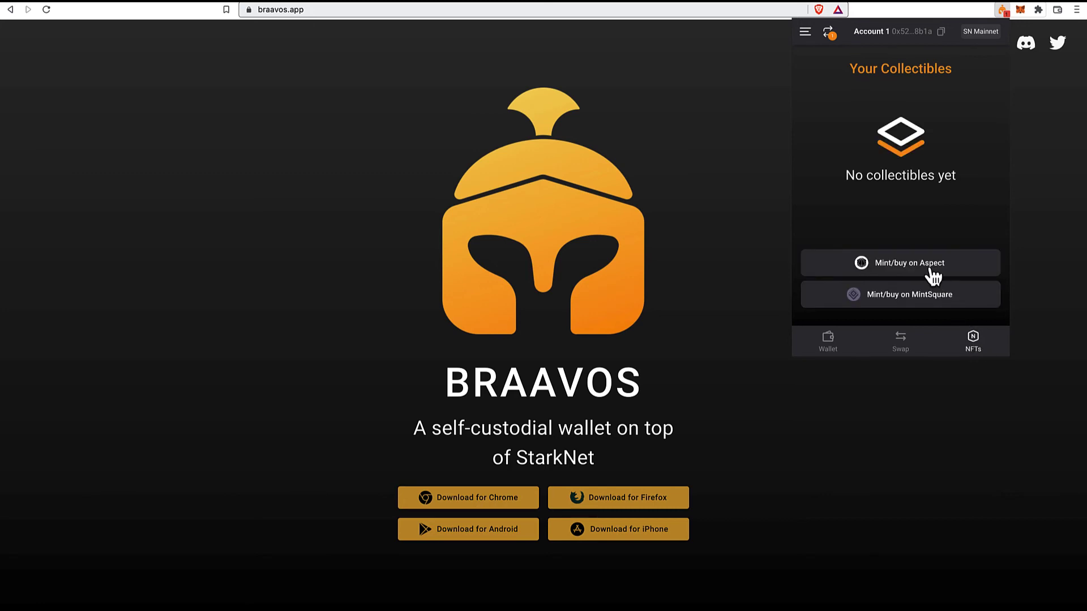
- Go to Aspect and open the StarkNet Monsterz collection, scrolling down to its NFT grid
click(933, 275)
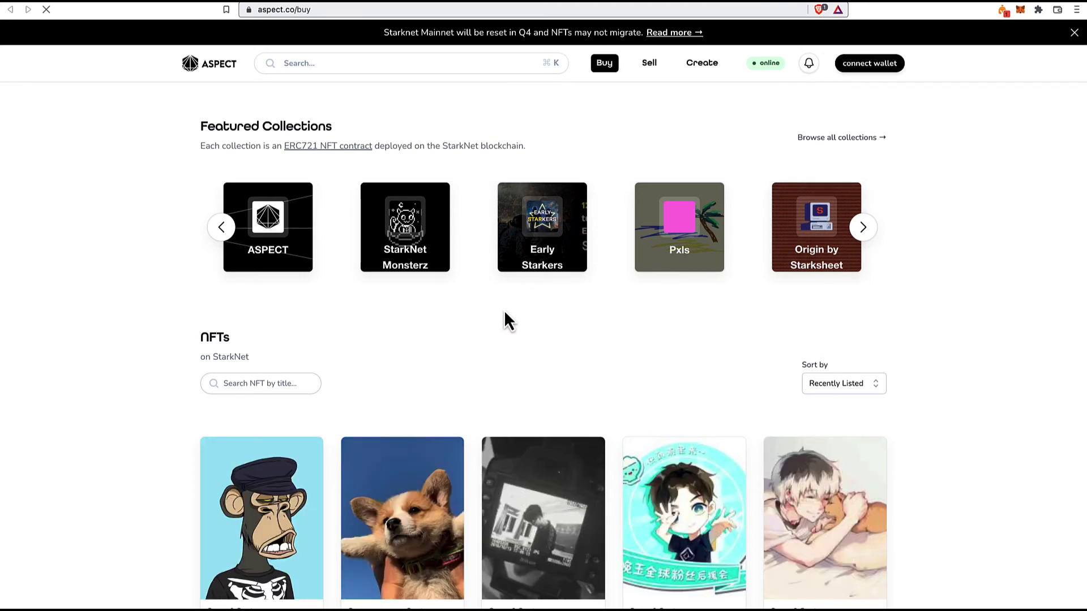
click(411, 226)
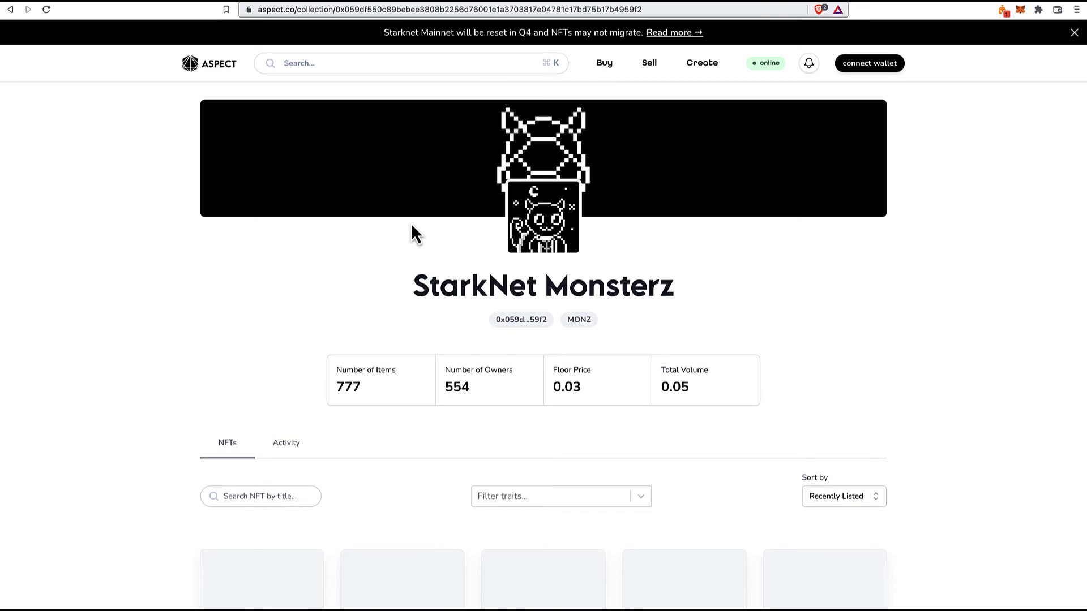
scroll(445, 301, down, 3)
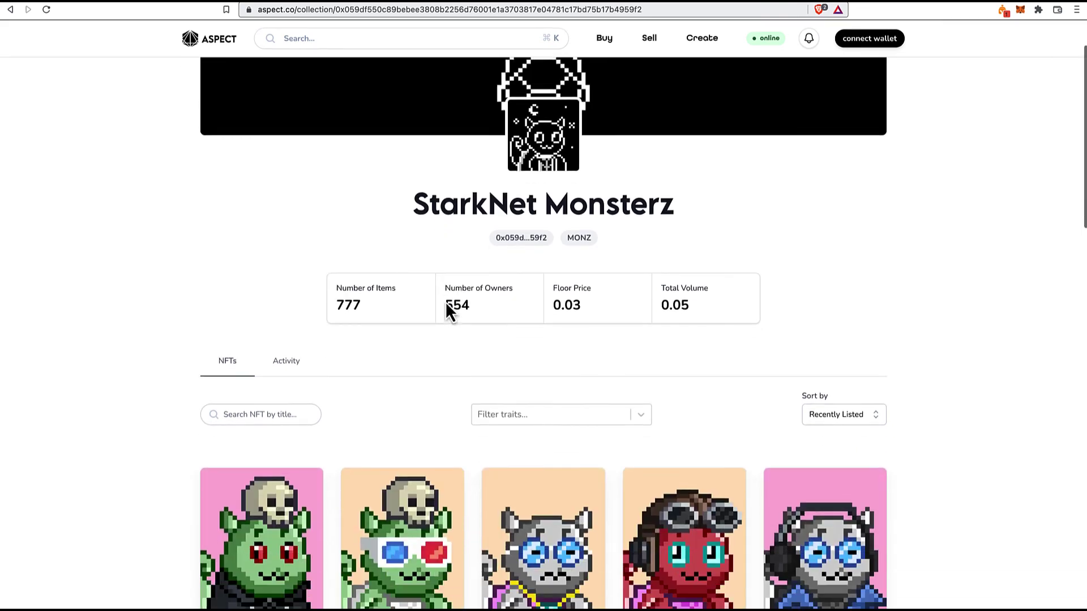
scroll(445, 301, down, 2)
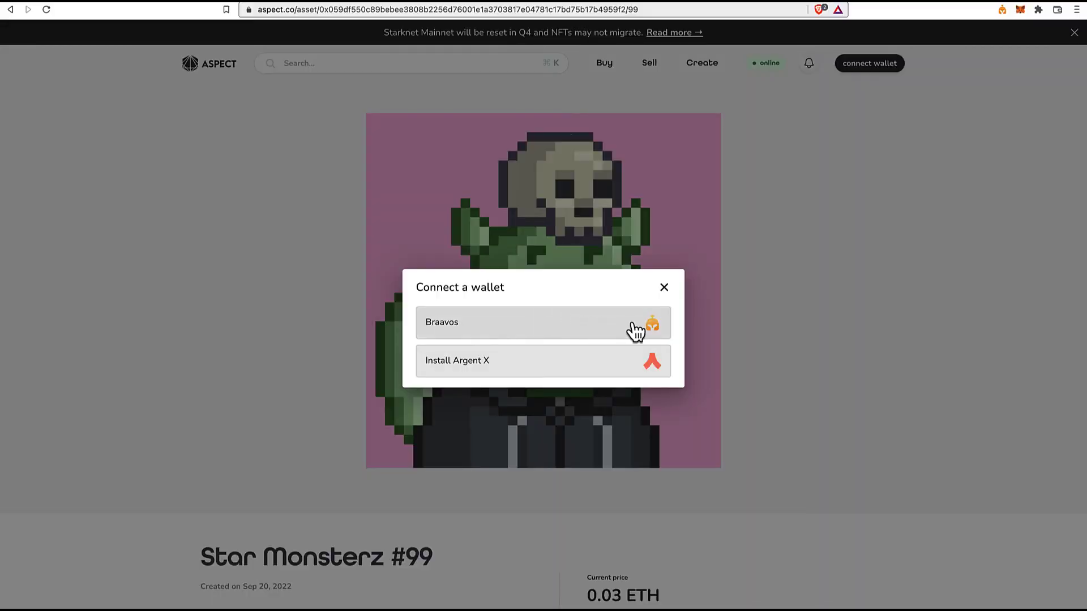
- Connect Braavos to Aspect and sign the 0.03 ETH purchase of Star Monsterz #99
click(632, 328)
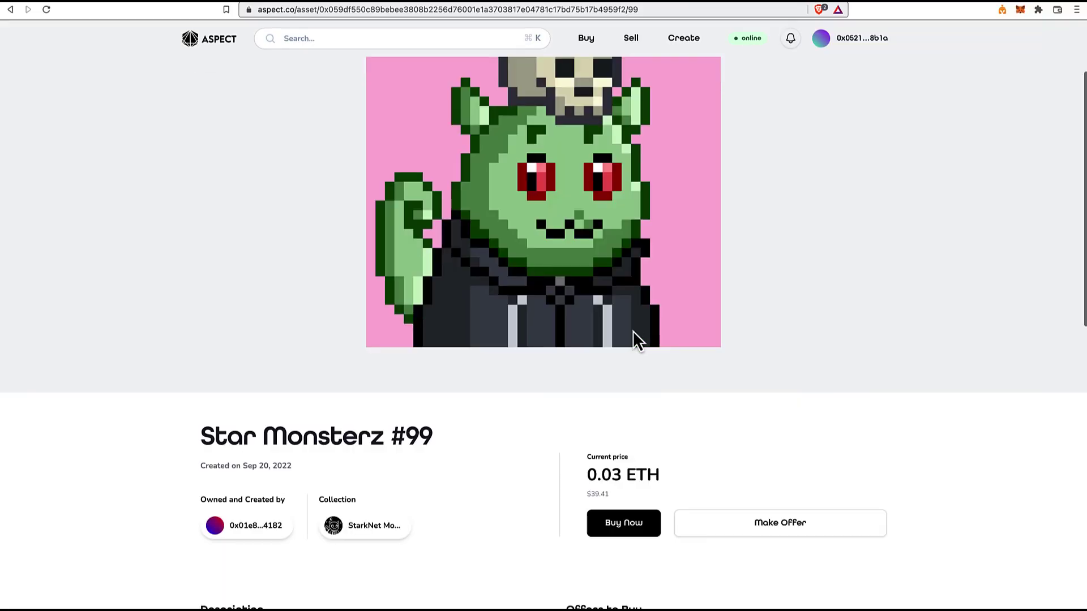
click(633, 524)
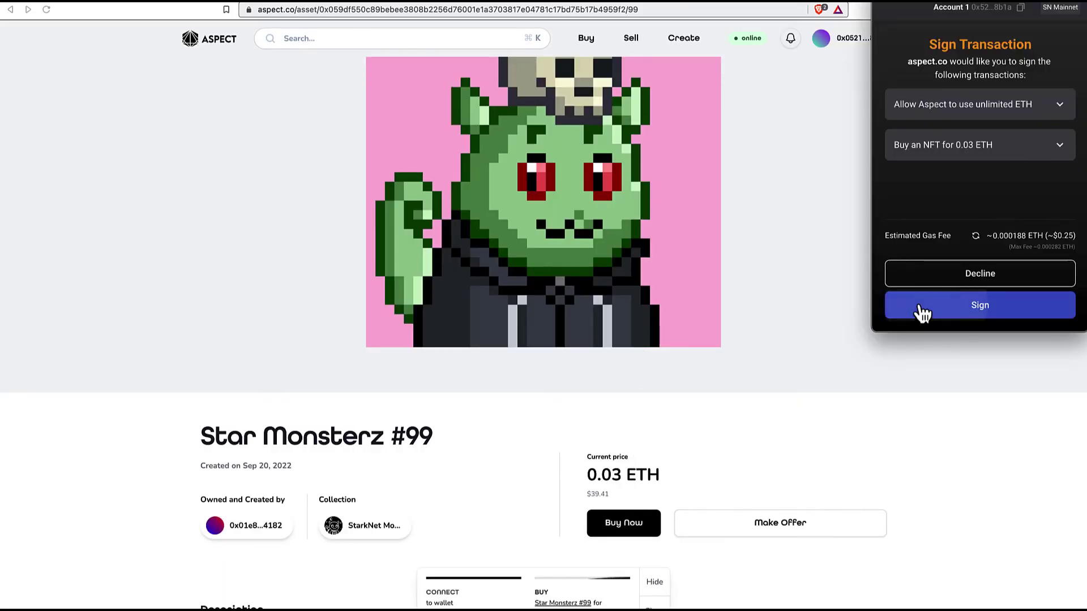
click(921, 309)
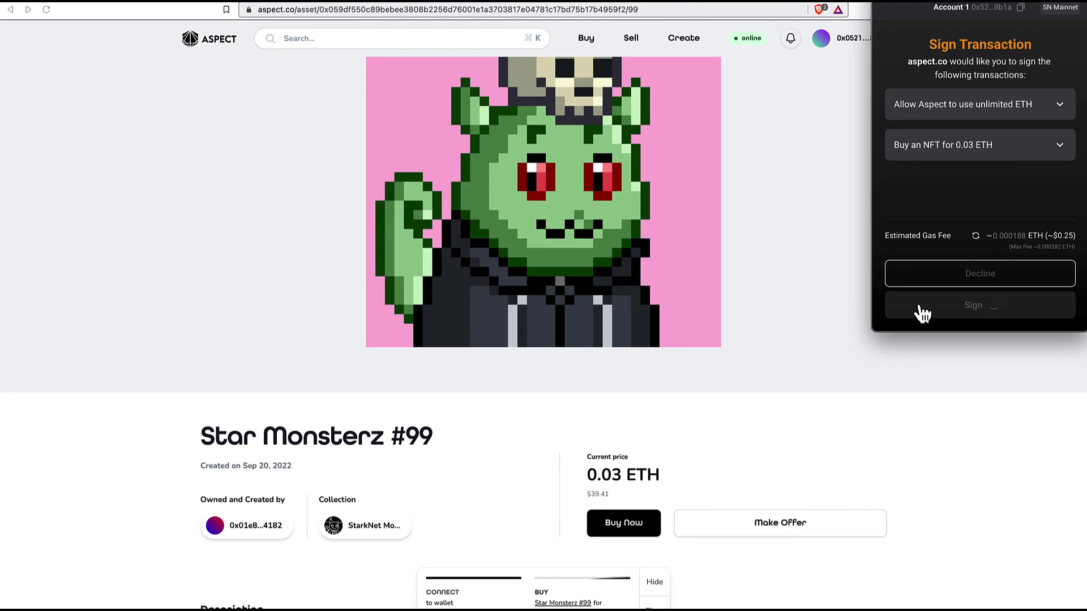
- Swap 10 DAI back to about 0.0083 ETH, then view Star Monsterz #99 under Collectibles
click(898, 342)
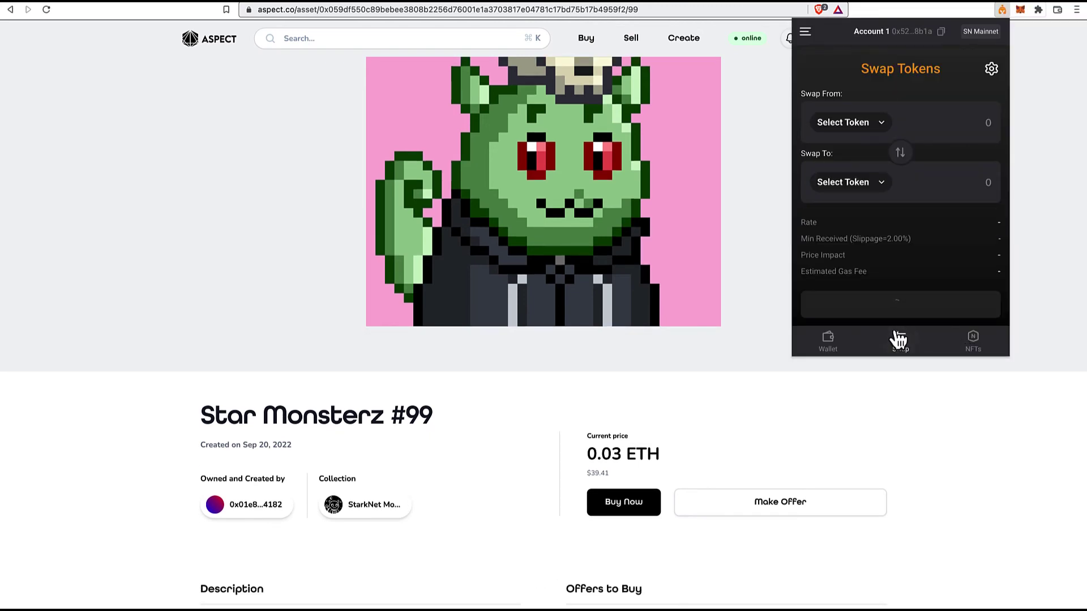
click(873, 129)
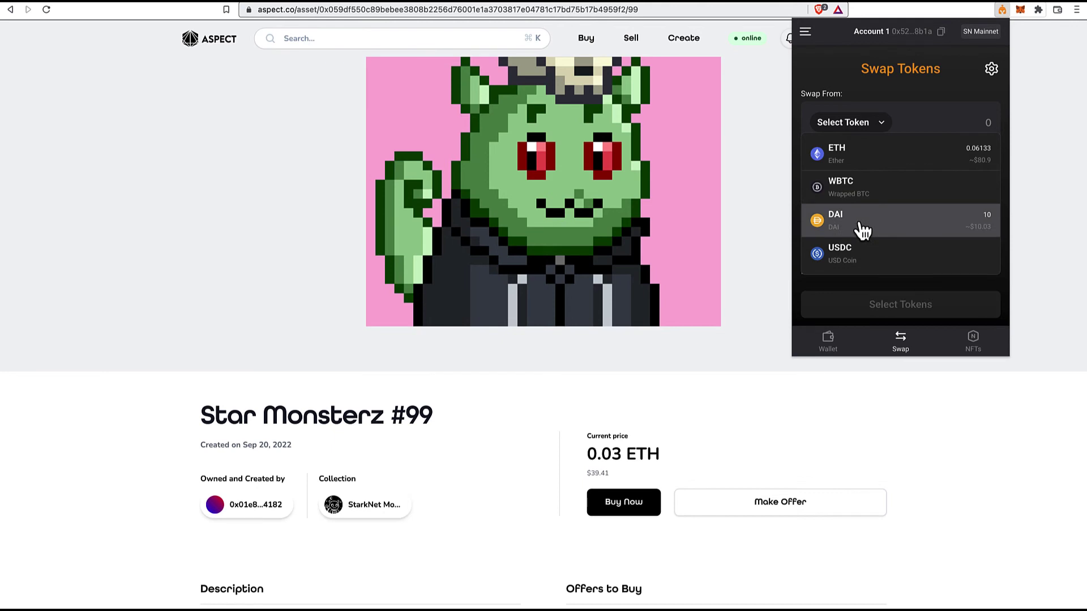
click(861, 225)
click(859, 196)
click(864, 221)
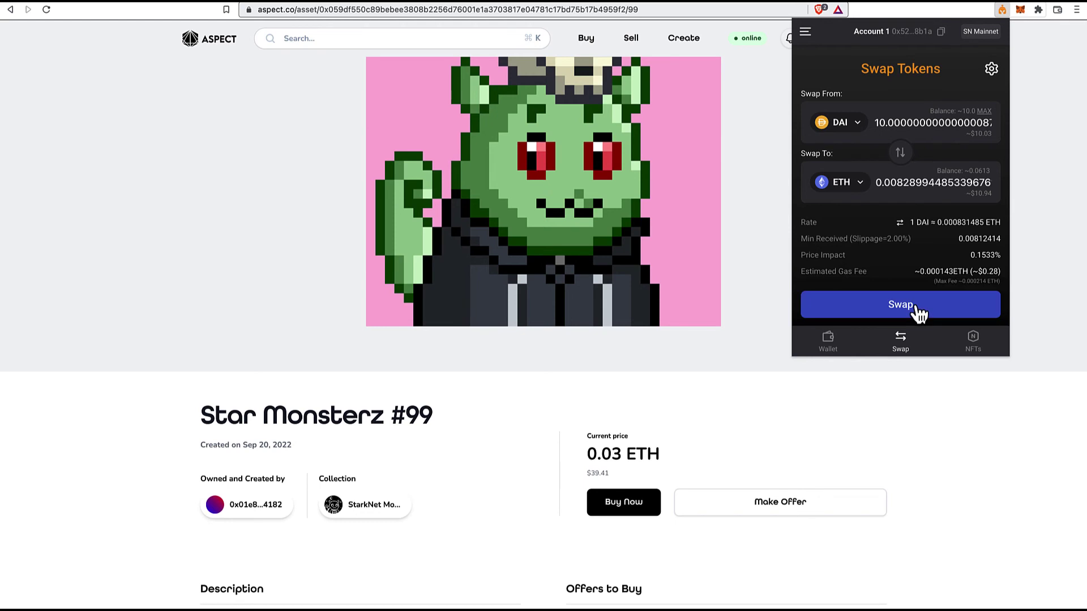
click(896, 315)
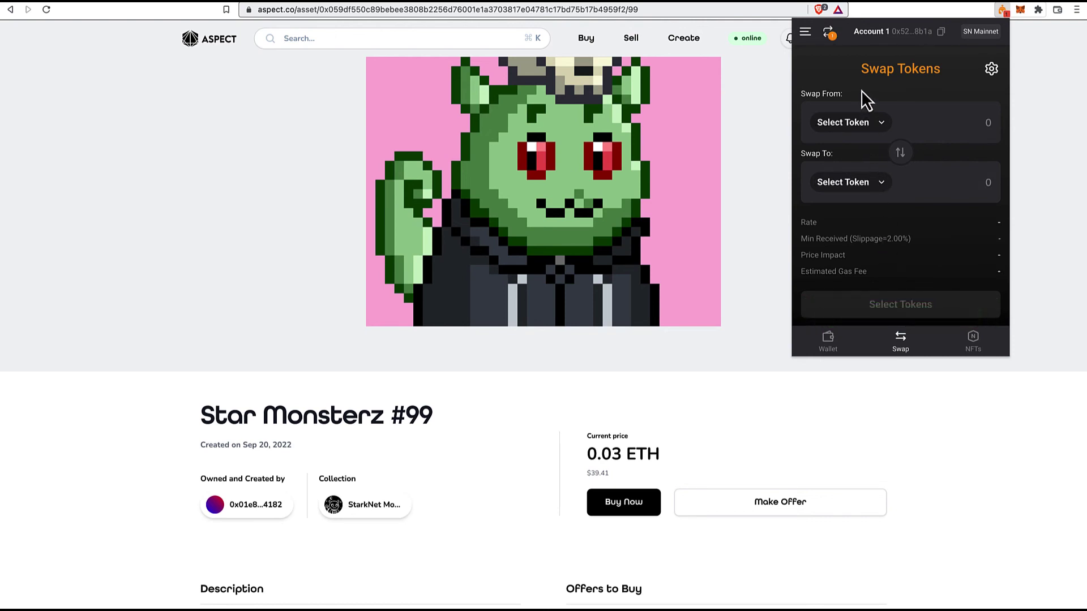
click(972, 341)
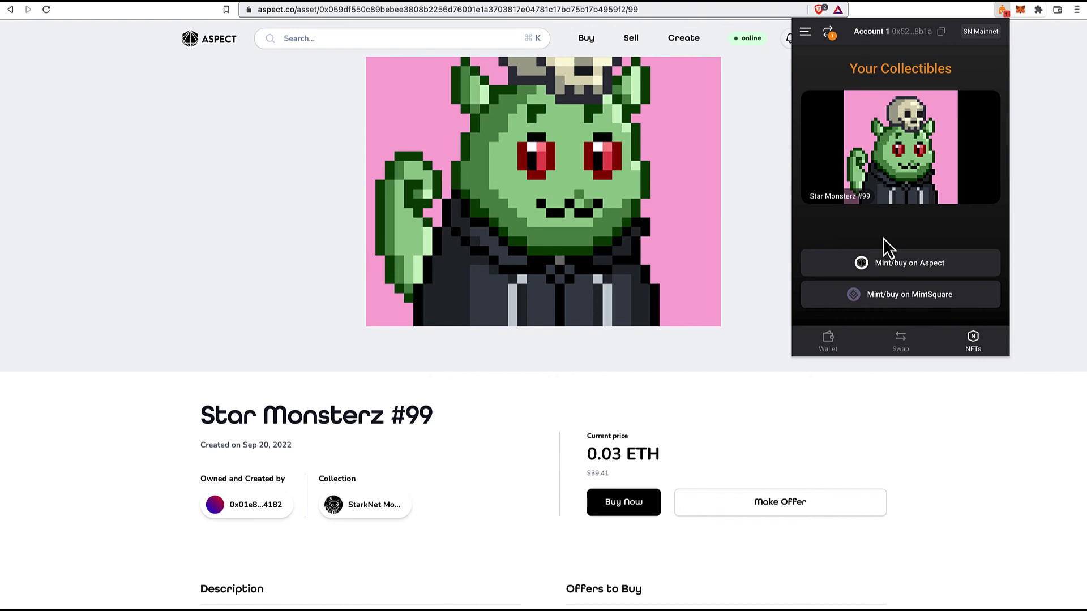